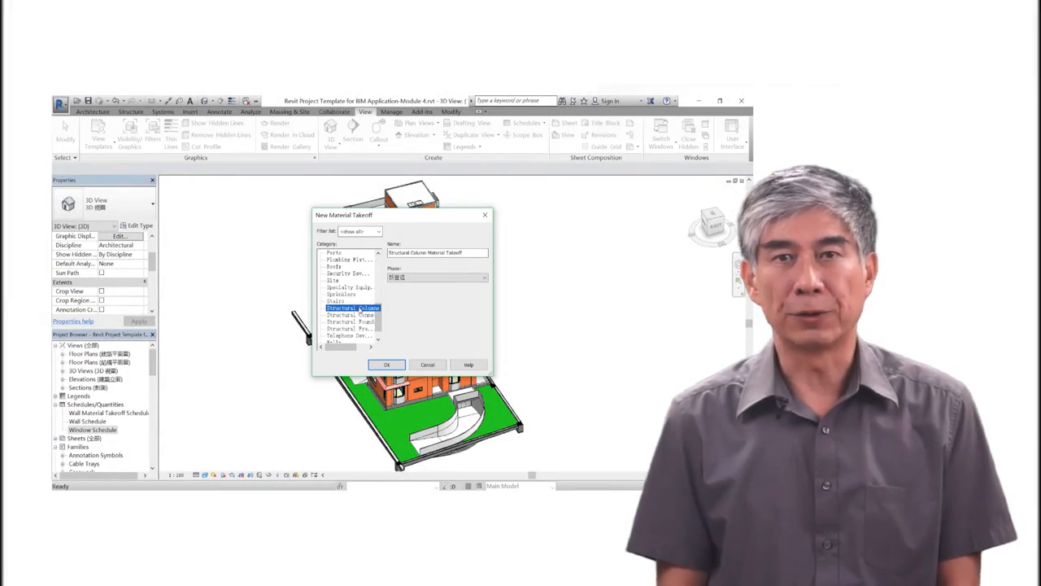
# Create the structural column material takeoff and add the Family and Type, Material: Area and Material: Volume fields to it.
pyautogui.click(389, 364)
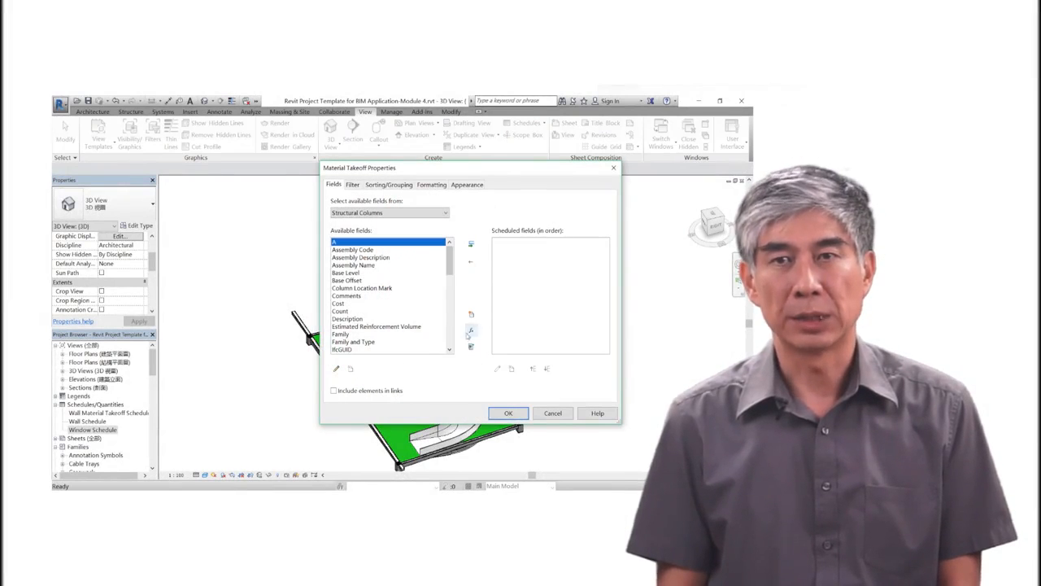
pyautogui.click(353, 342)
pyautogui.click(471, 244)
pyautogui.scroll(-4, 377, 300)
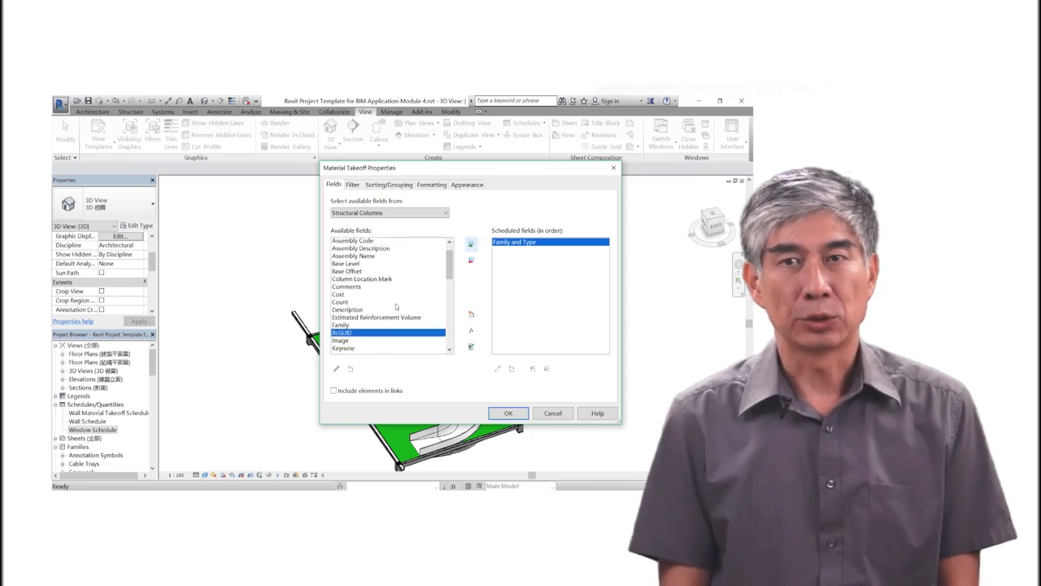
pyautogui.doubleClick(378, 296)
pyautogui.scroll(-4, 395, 311)
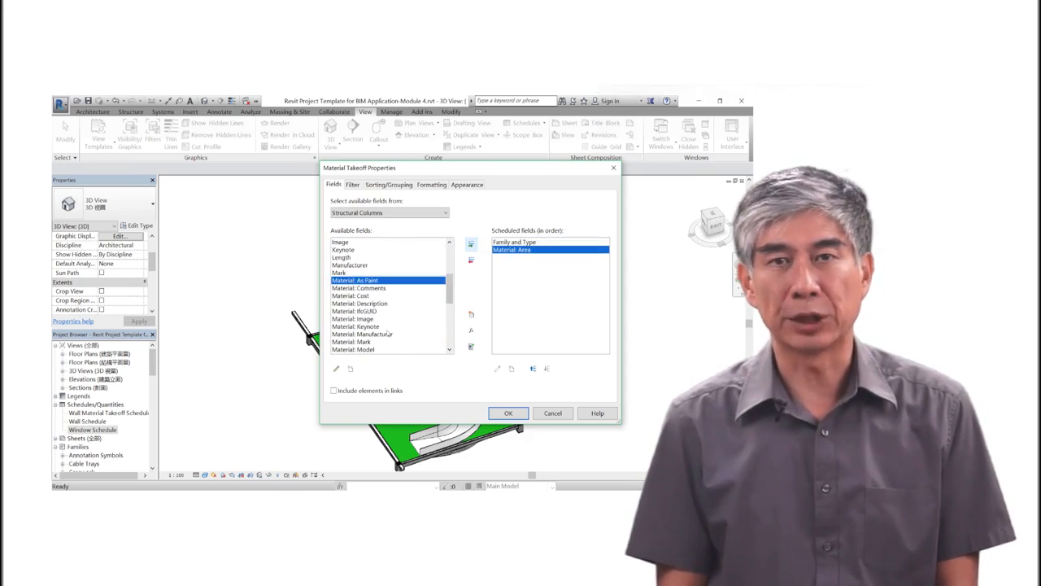
pyautogui.click(358, 333)
pyautogui.click(470, 245)
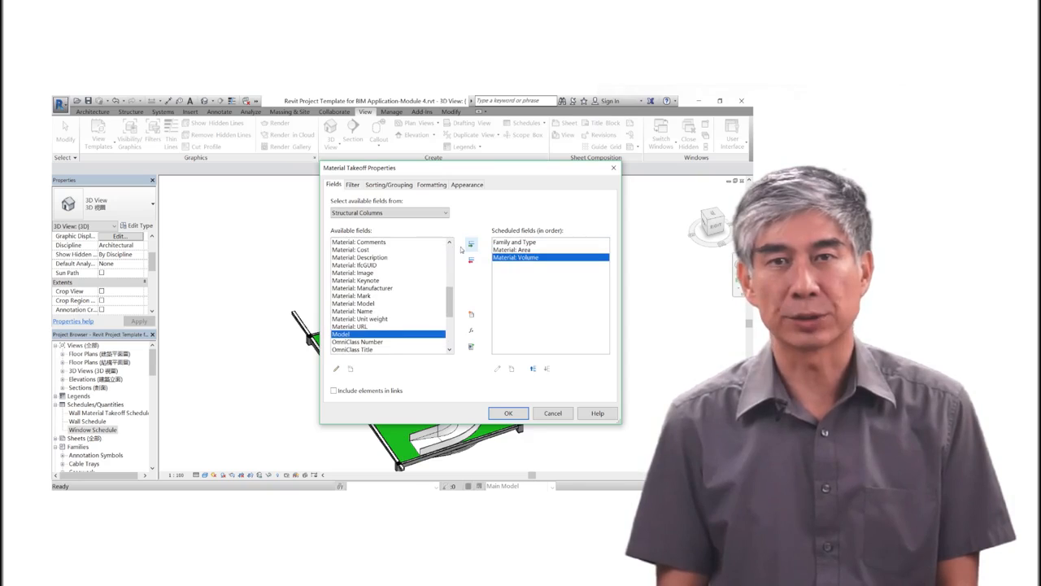
# Add the Base Level and Top Level fields to the takeoff and generate the schedule.
pyautogui.scroll(5, 428, 292)
pyautogui.click(358, 272)
pyautogui.click(470, 244)
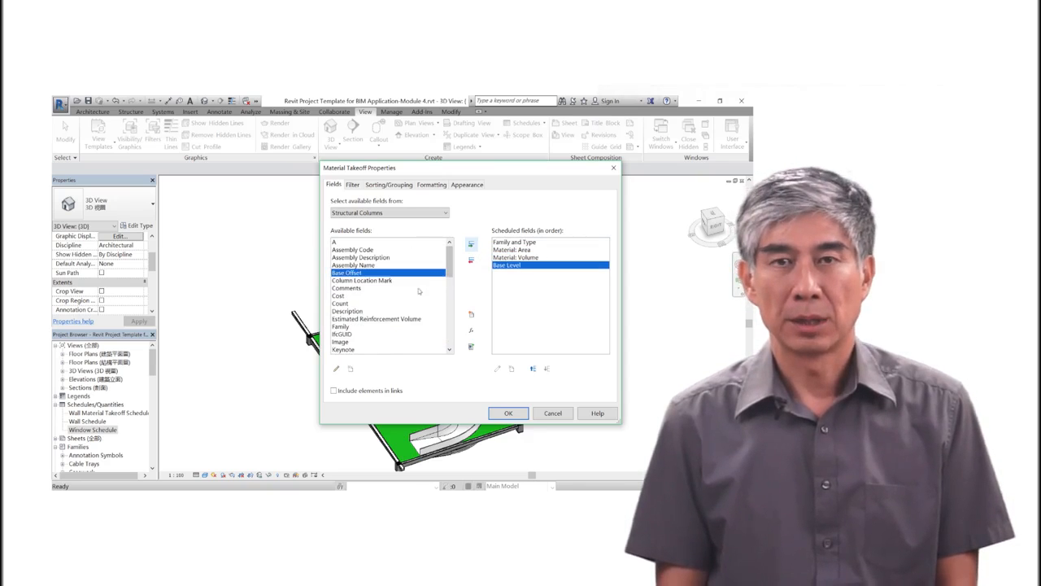
pyautogui.scroll(-3, 406, 311)
pyautogui.scroll(-4, 406, 311)
pyautogui.click(357, 334)
pyautogui.click(470, 243)
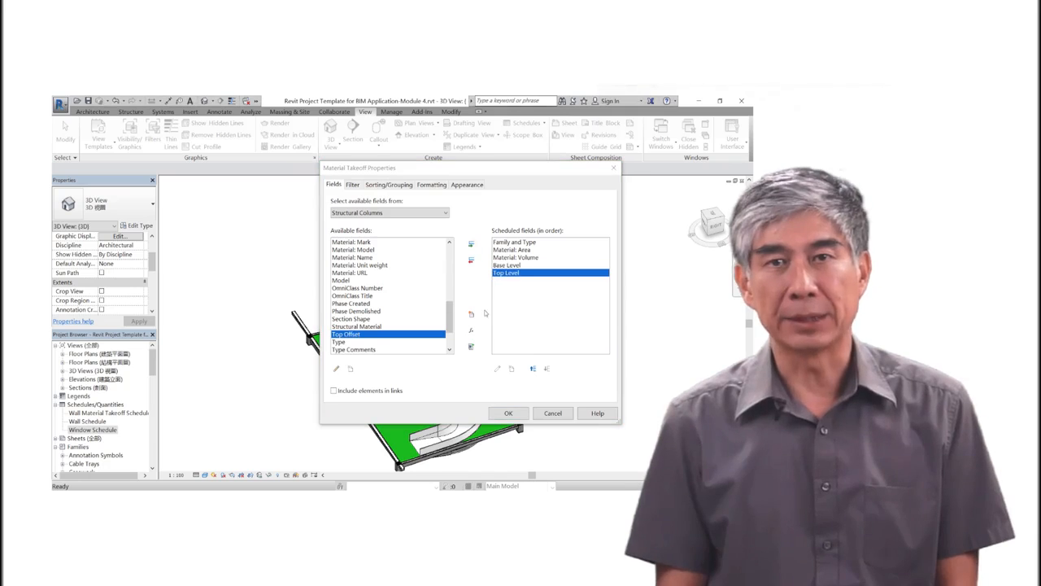
pyautogui.click(508, 414)
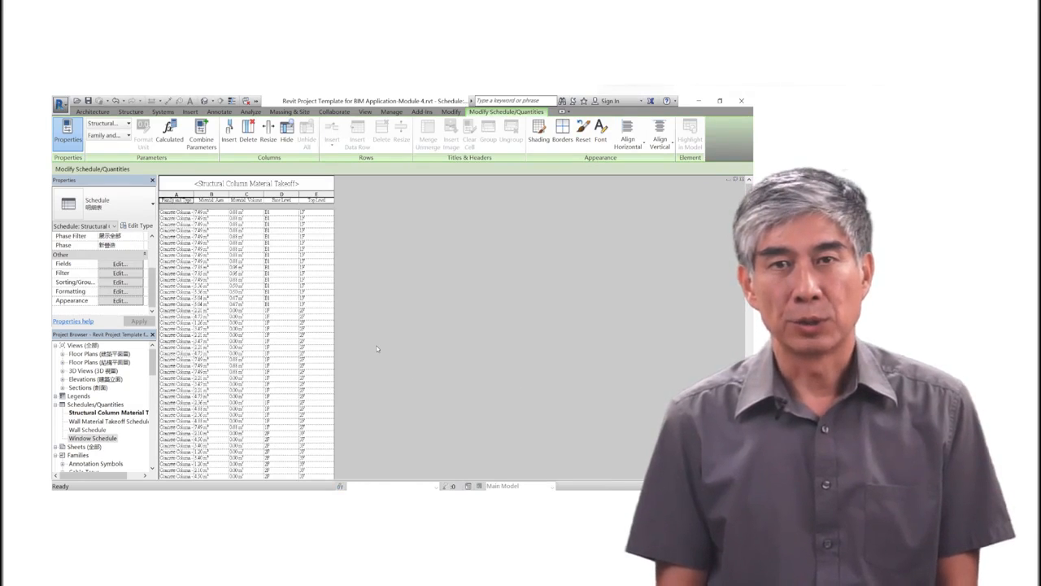
# Sort the column takeoff by Base Level, with a header and a footer showing Totals only.
pyautogui.click(120, 283)
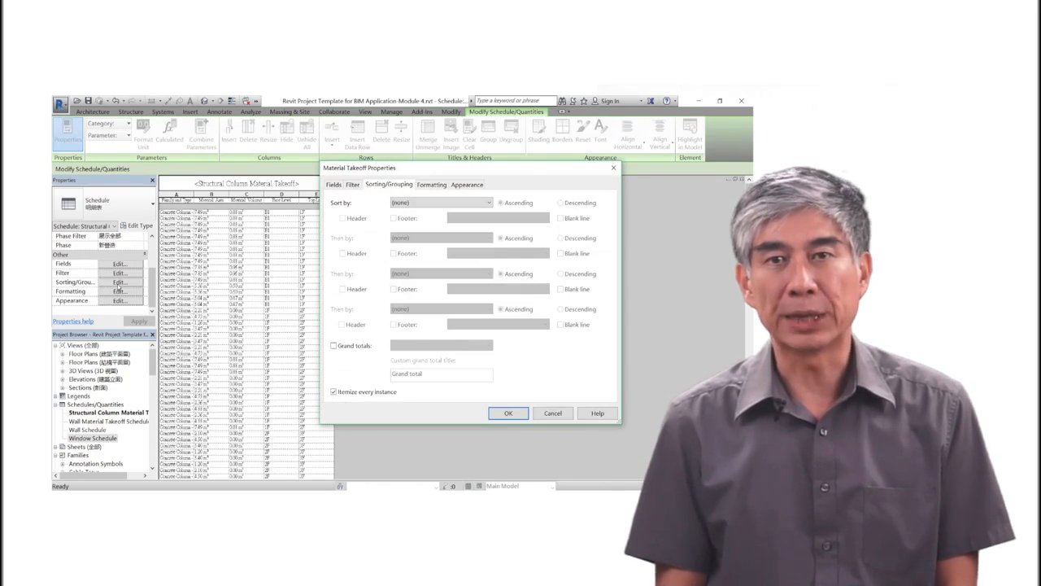
pyautogui.click(439, 203)
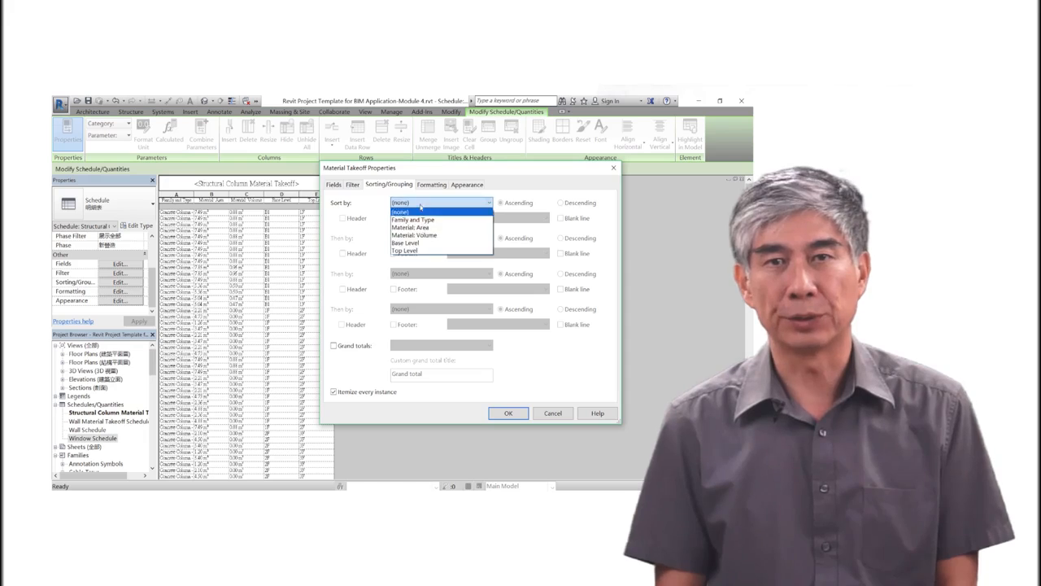
pyautogui.click(417, 243)
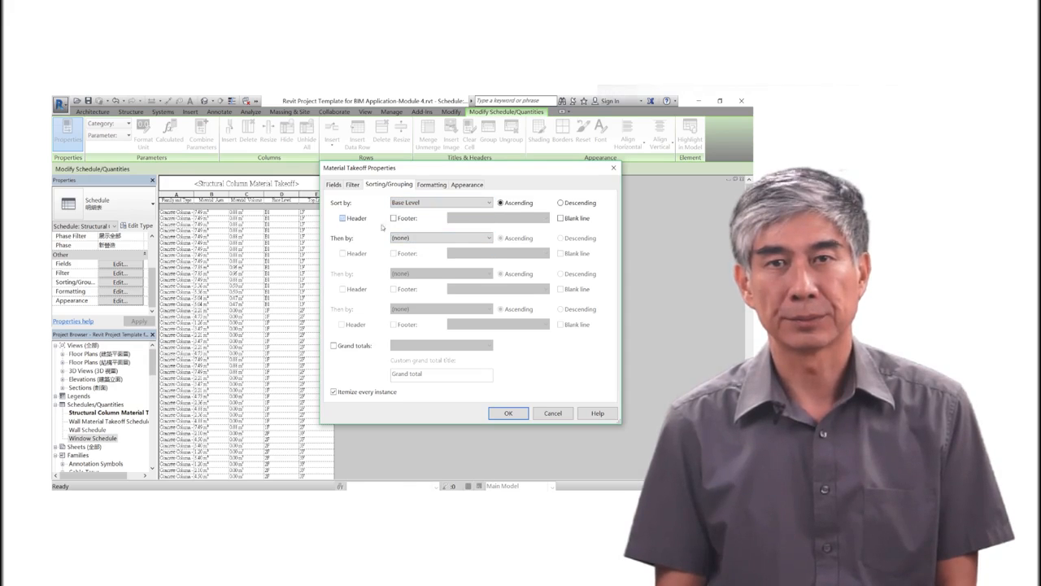
pyautogui.click(393, 218)
pyautogui.click(496, 218)
pyautogui.click(468, 246)
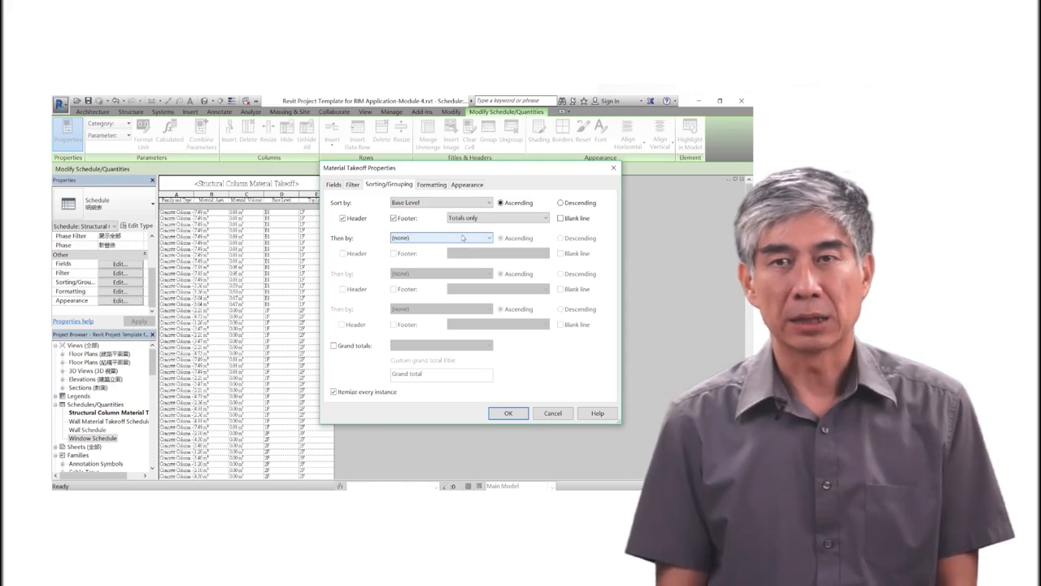
# Enable grand totals for the column takeoff and choose what they display.
pyautogui.click(334, 345)
pyautogui.click(403, 345)
pyautogui.click(417, 366)
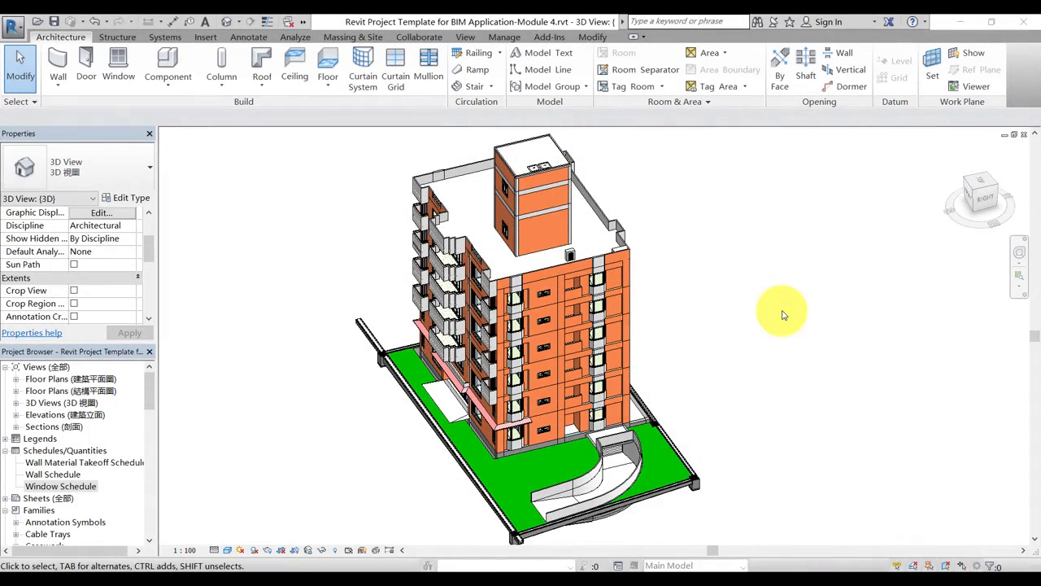
# Create a new material takeoff for the Structural Columns category from the 3D view.
pyautogui.click(460, 38)
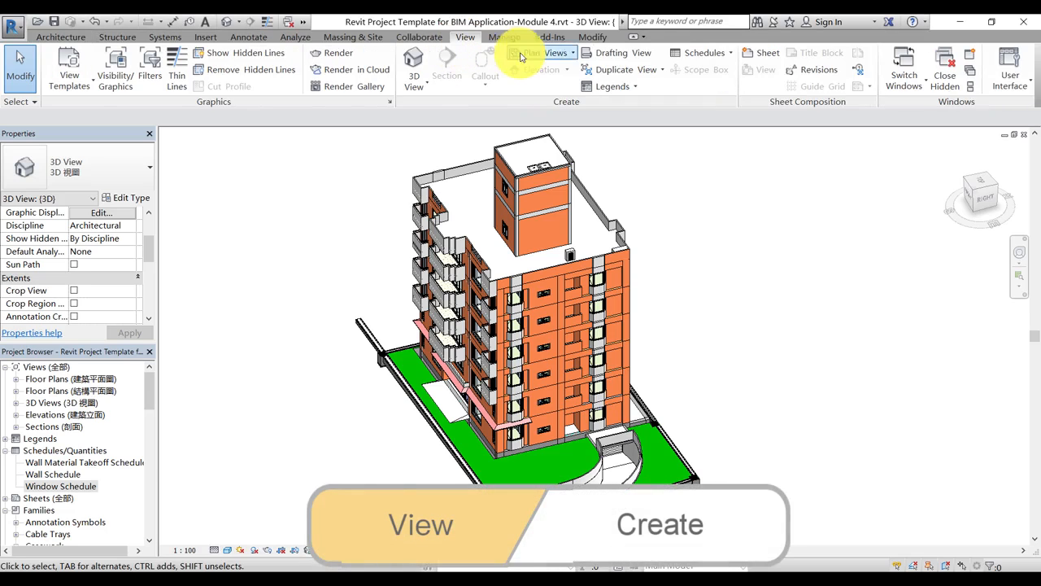
pyautogui.click(712, 53)
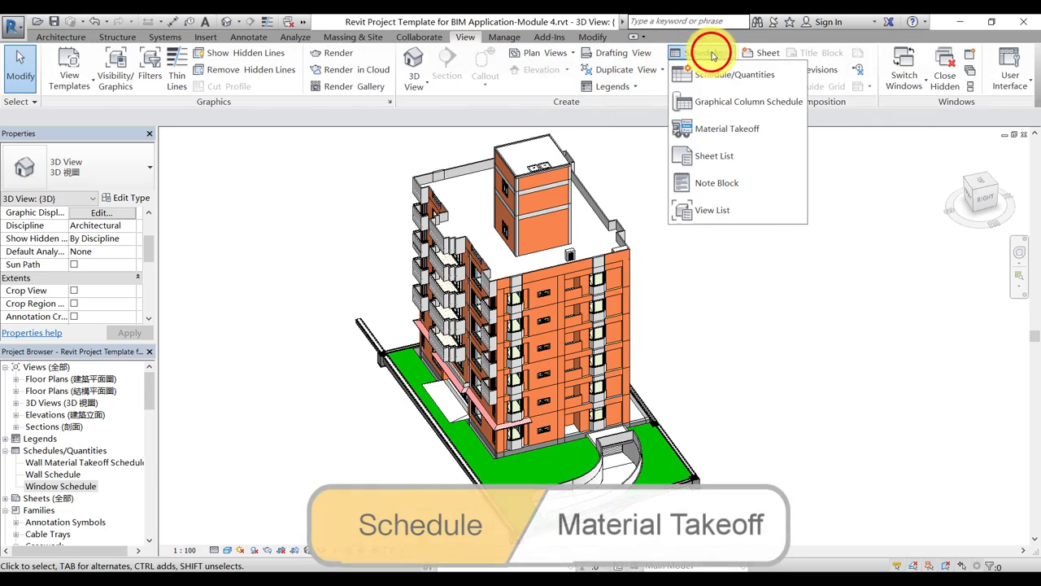
pyautogui.click(728, 127)
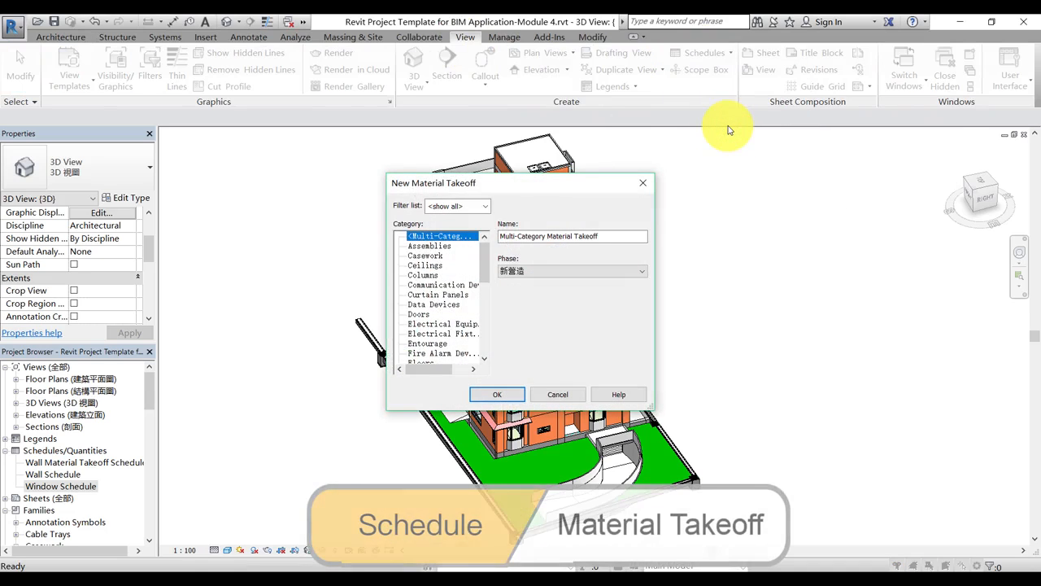
pyautogui.moveTo(484, 259); pyautogui.dragTo(477, 332)
pyautogui.click(455, 315)
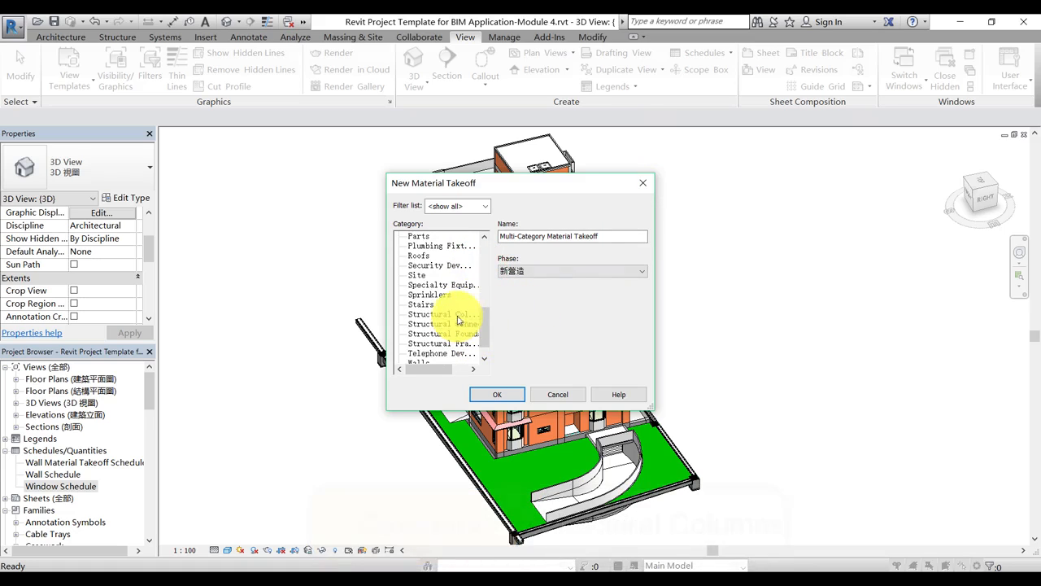
pyautogui.click(455, 316)
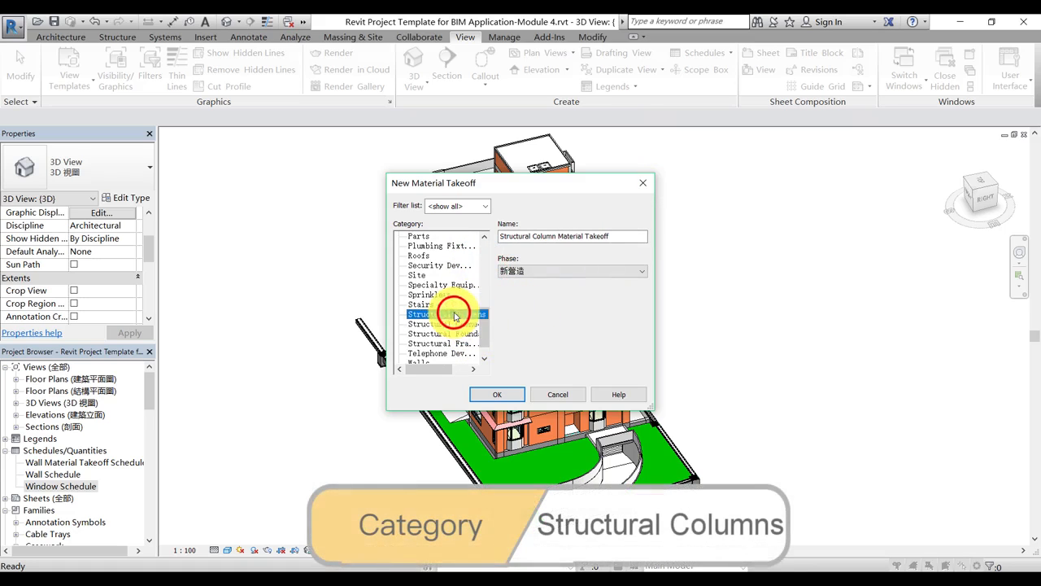
pyautogui.click(497, 395)
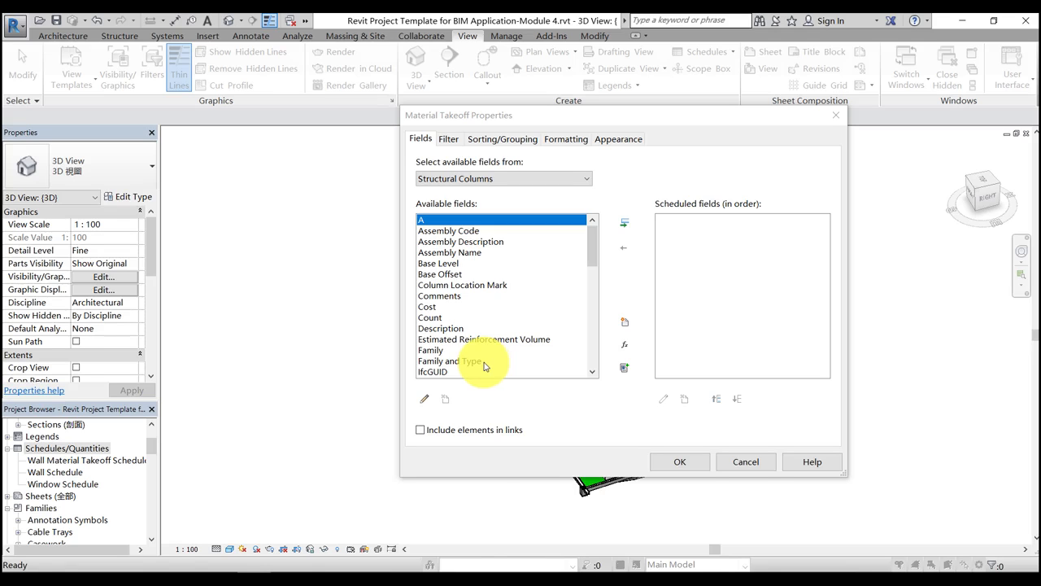
# Add the Family and Type, Material: Name and Material: Volume fields to the takeoff.
pyautogui.click(484, 366)
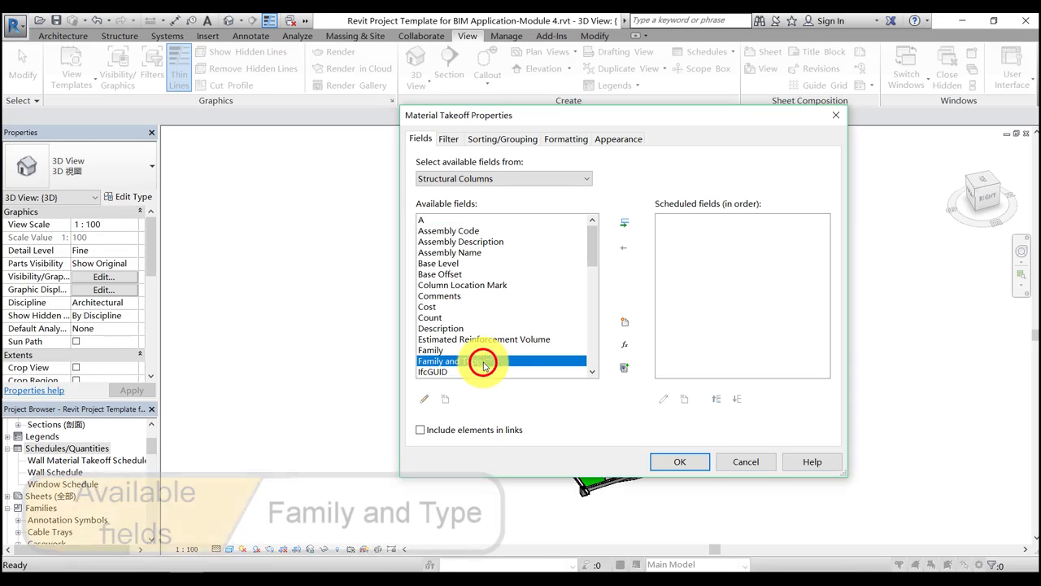
pyautogui.click(624, 223)
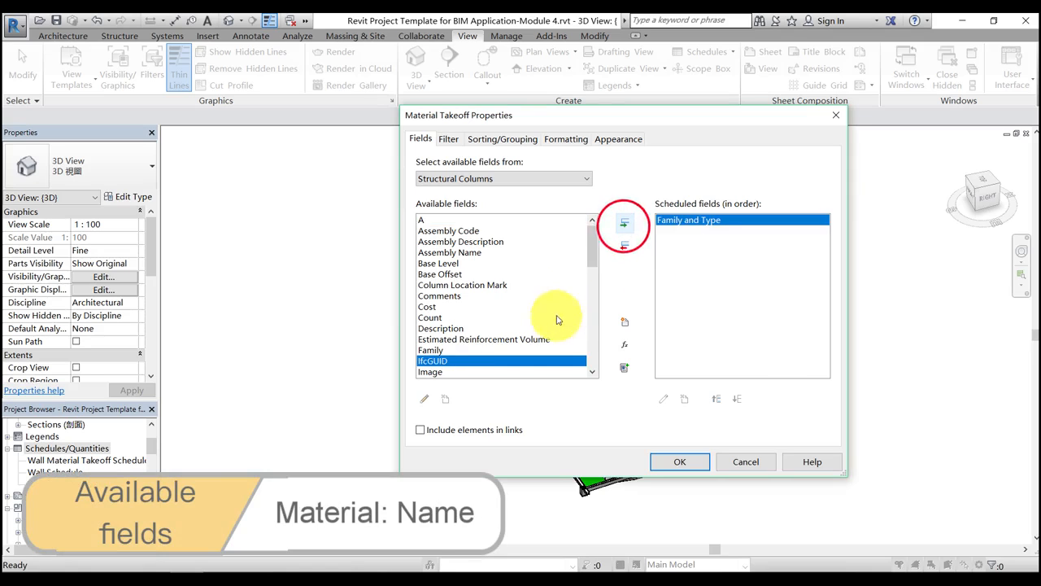
pyautogui.scroll(-5, 557, 320)
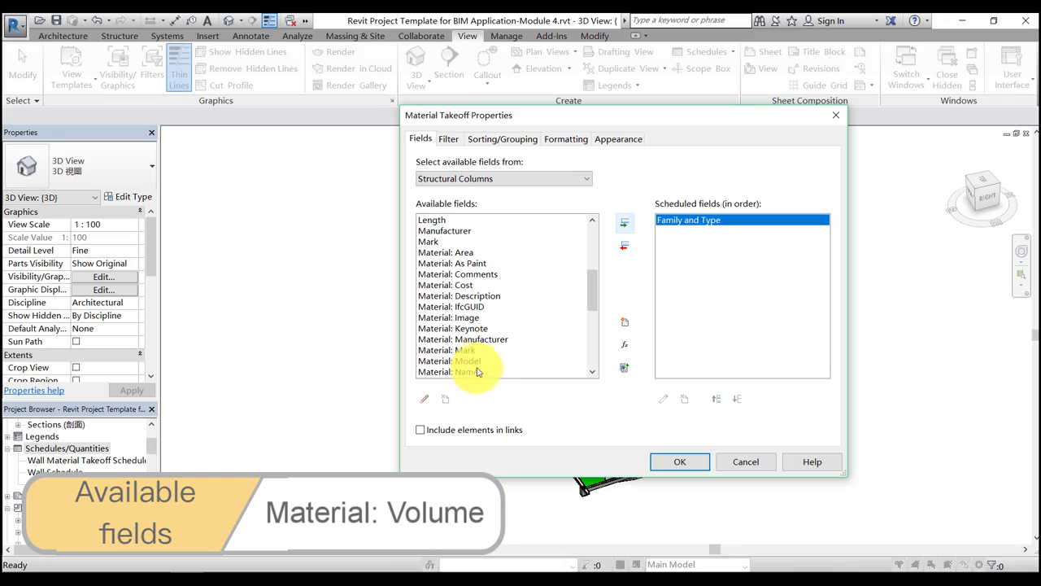
pyautogui.click(478, 372)
pyautogui.click(624, 222)
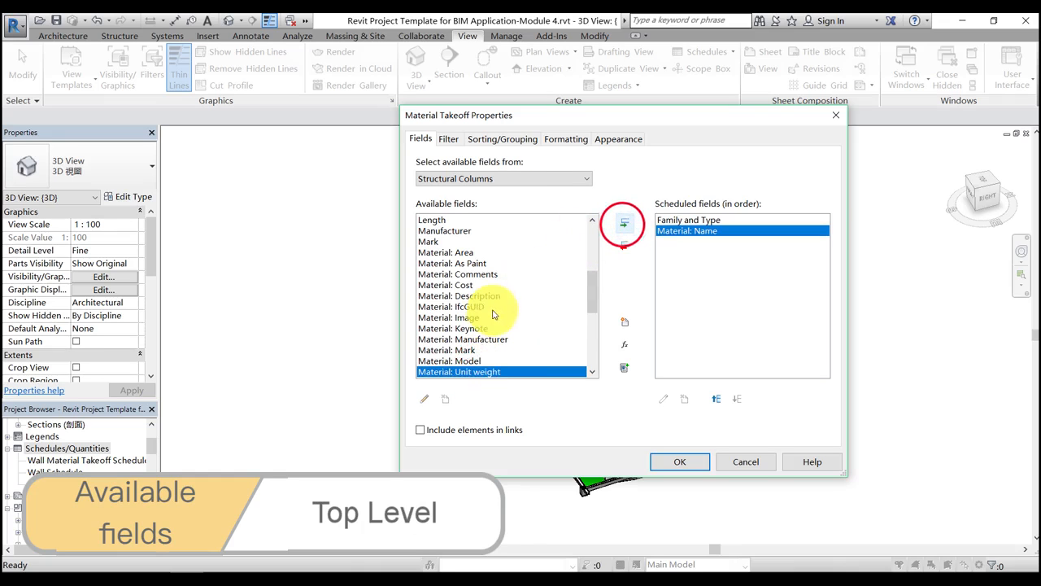
pyautogui.scroll(-1, 492, 314)
pyautogui.click(476, 371)
pyautogui.click(624, 221)
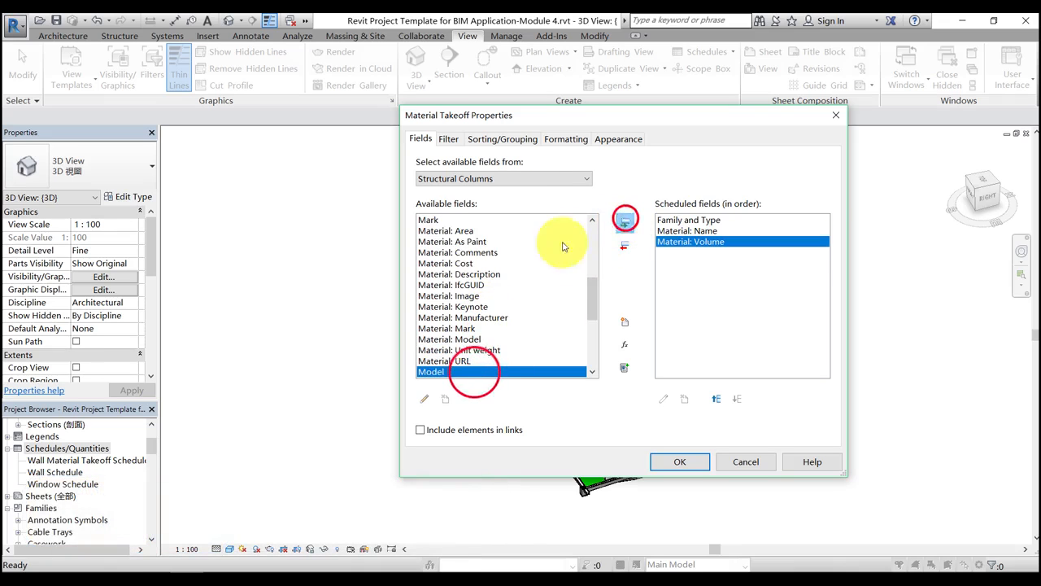
# Add Base Level and Top Level after the material fields and generate the takeoff schedule.
pyautogui.scroll(6, 500, 290)
pyautogui.click(437, 264)
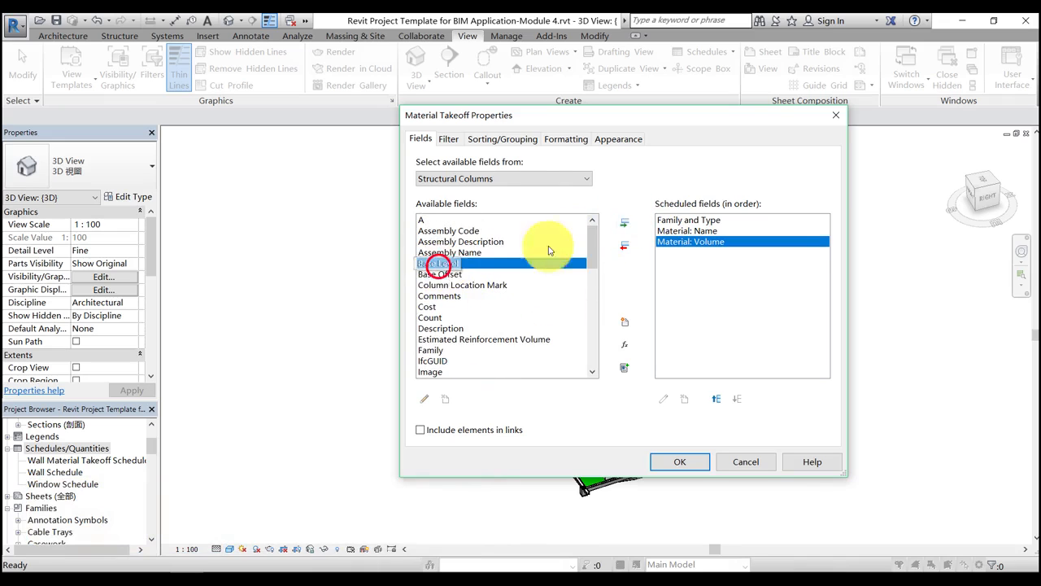
pyautogui.click(624, 223)
pyautogui.scroll(-7, 539, 297)
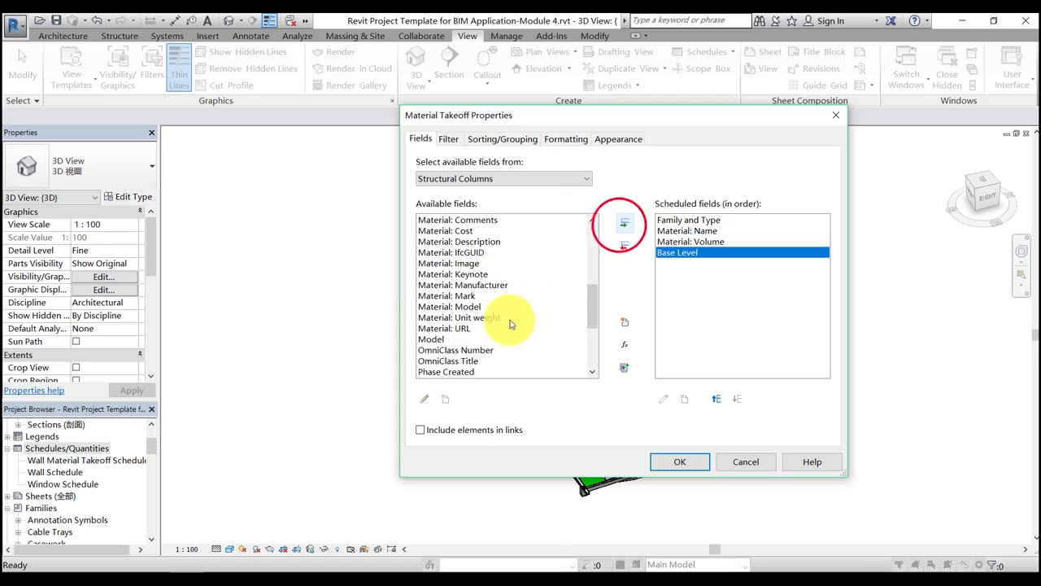
pyautogui.scroll(-2, 496, 342)
pyautogui.click(439, 372)
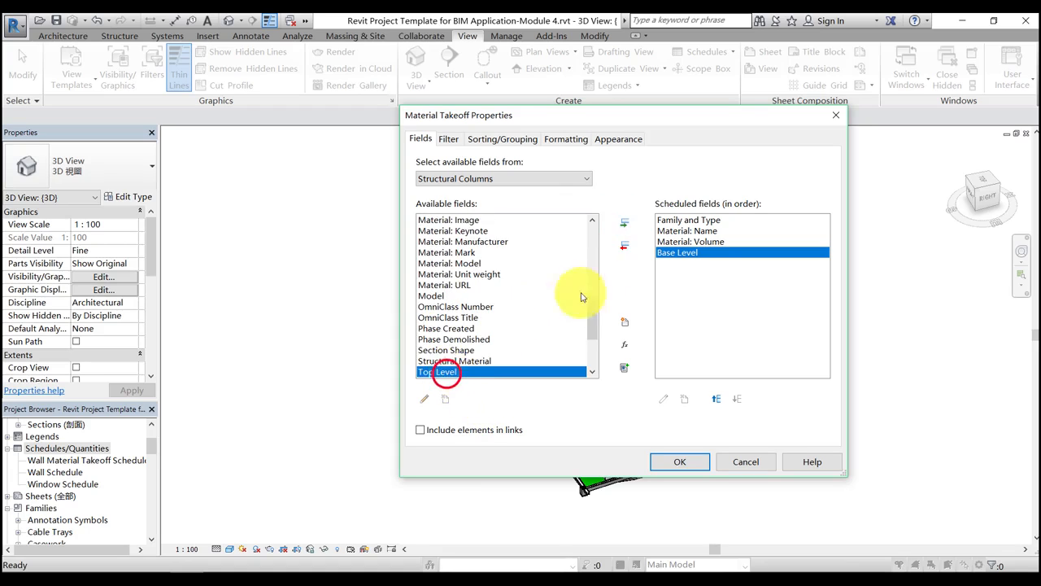
pyautogui.click(625, 223)
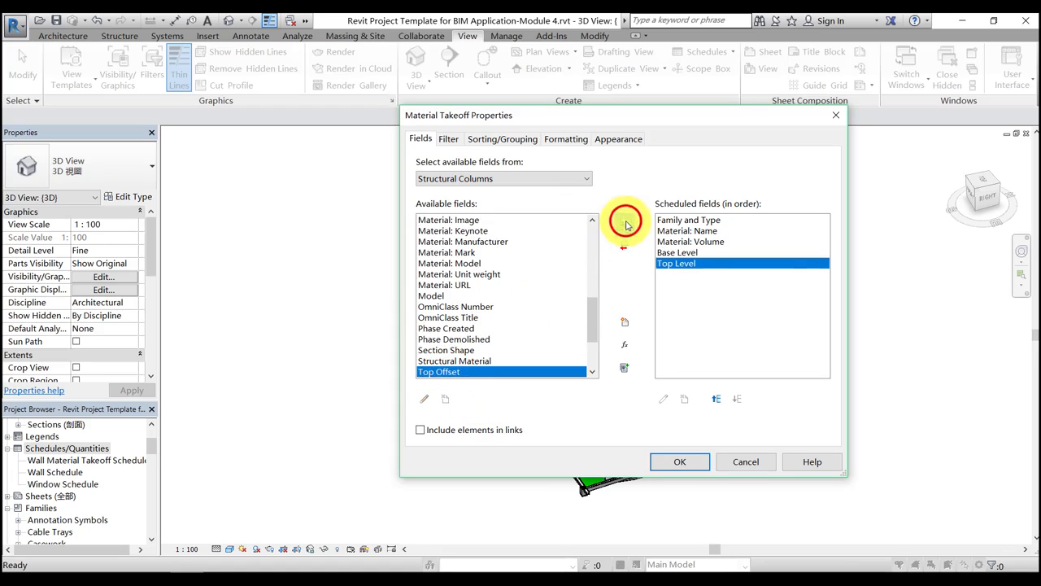
pyautogui.click(680, 462)
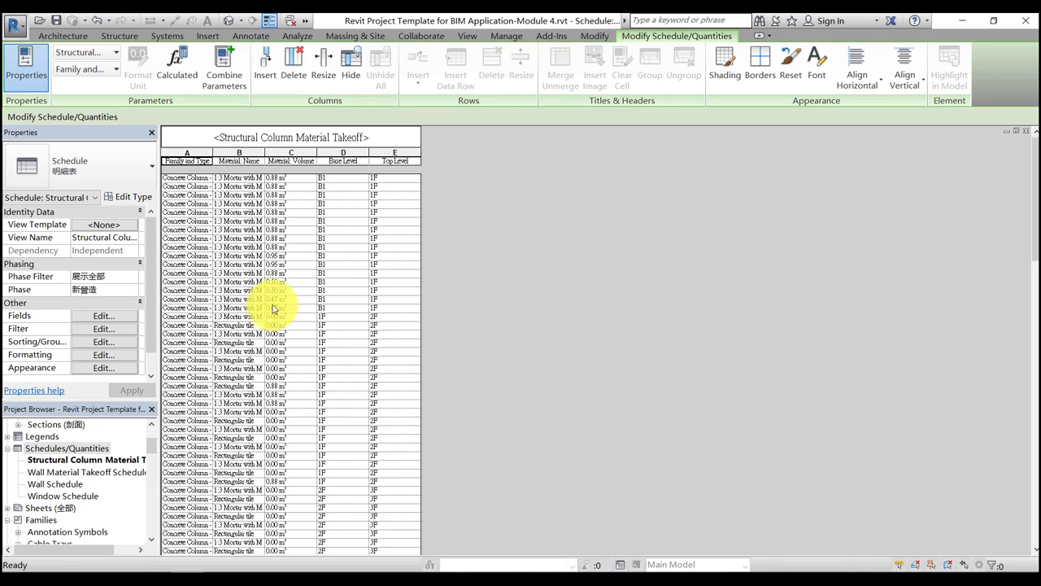
# Group the takeoff by Base Level in ascending order, with a header and a Totals only footer.
pyautogui.click(102, 346)
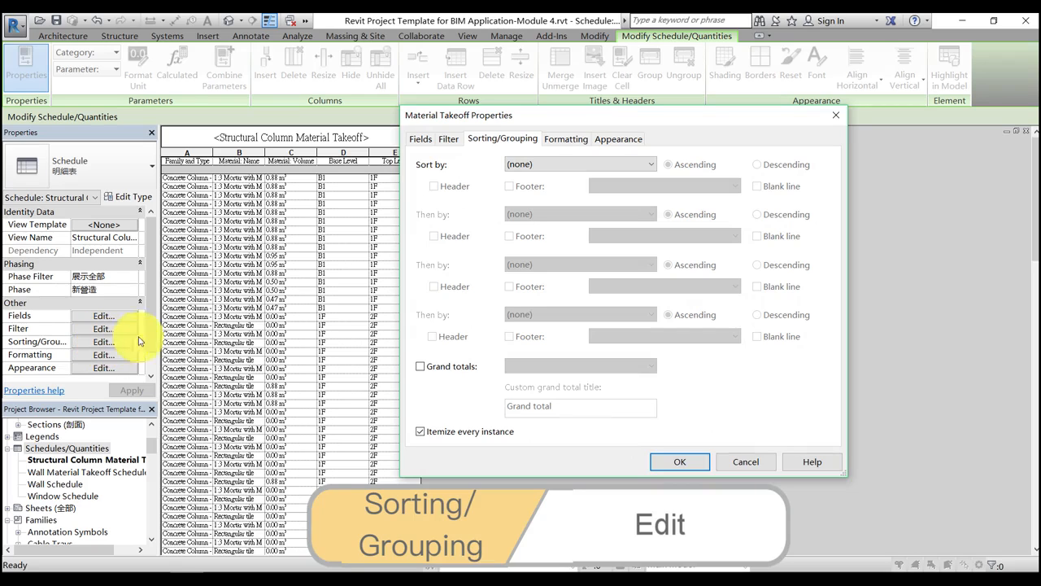
pyautogui.click(574, 165)
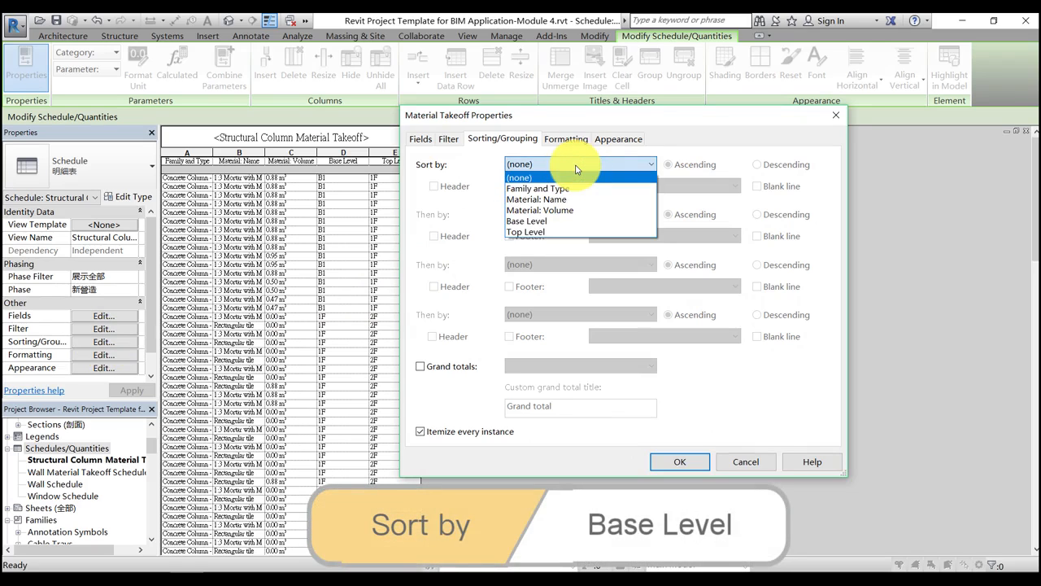
pyautogui.click(556, 221)
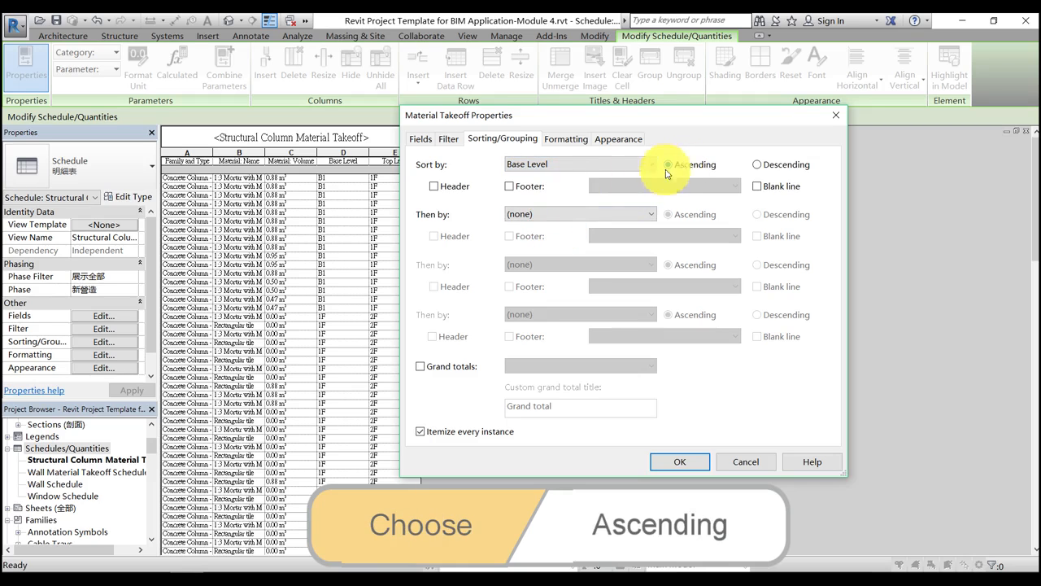
pyautogui.click(434, 186)
pyautogui.click(509, 187)
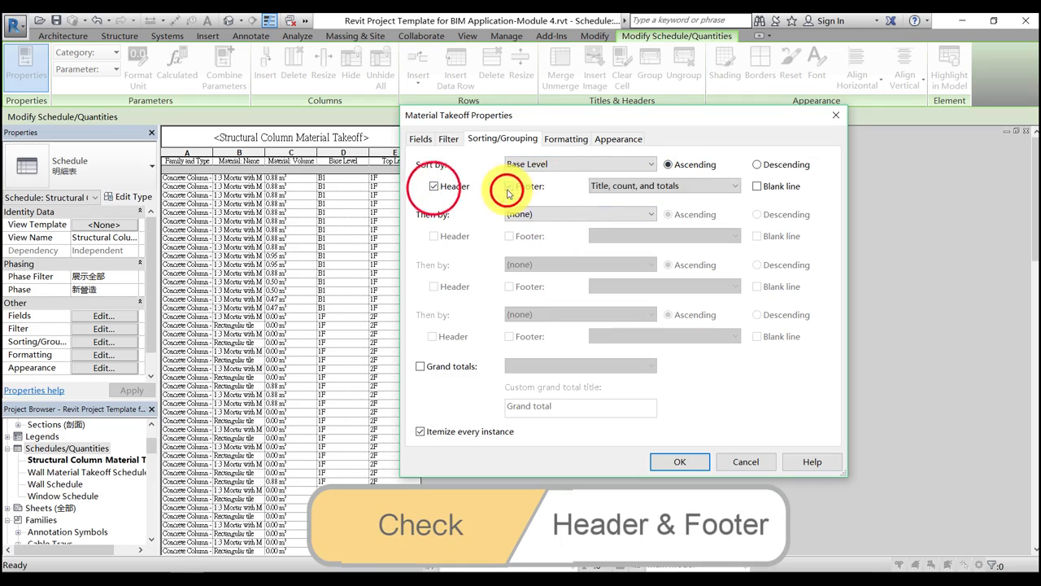
pyautogui.click(623, 186)
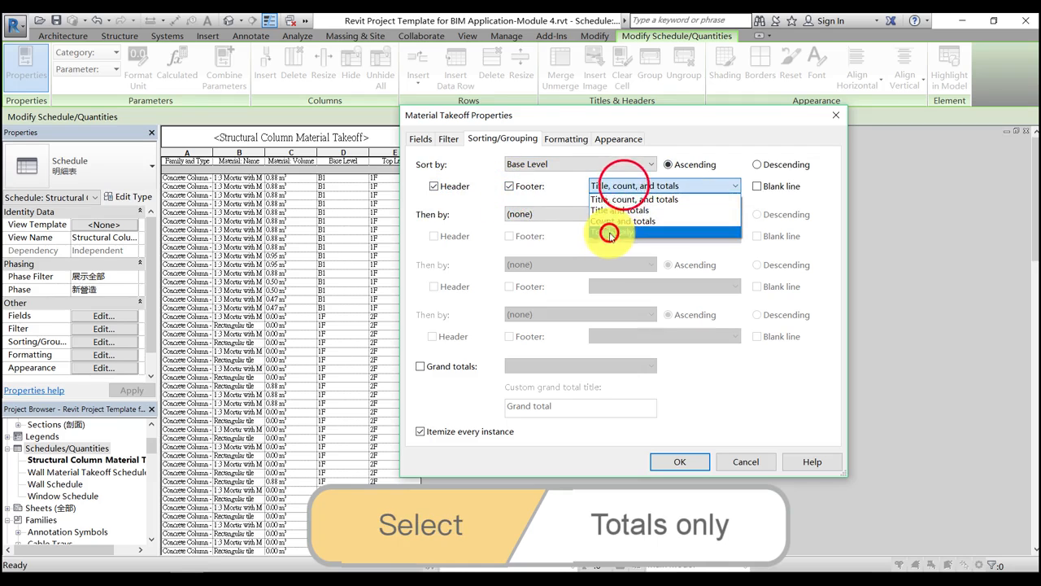
pyautogui.click(612, 231)
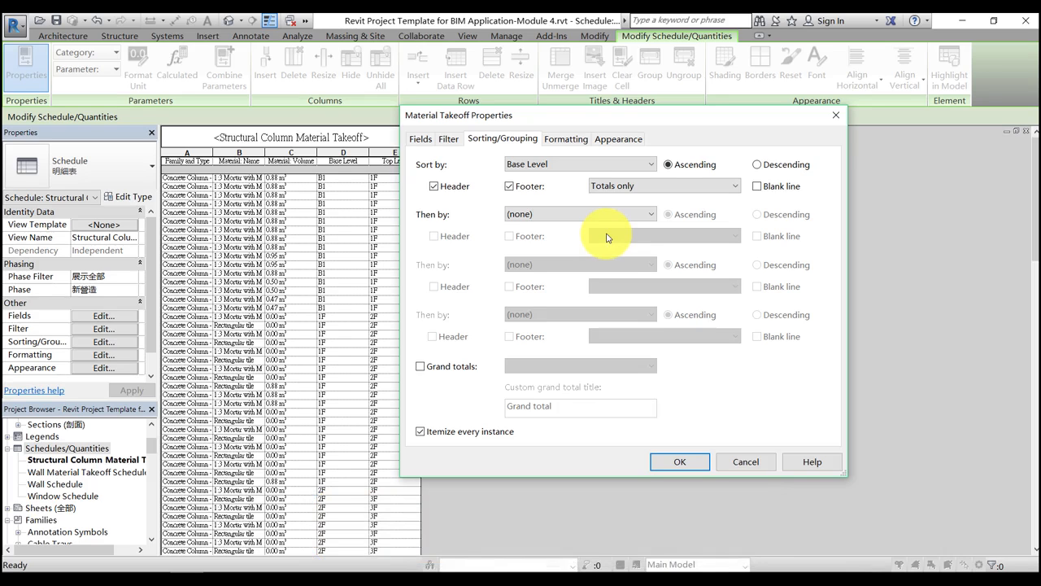
# Enable grand totals for the takeoff with the Title and totals option, keeping "Grand total" as the custom title.
pyautogui.click(420, 366)
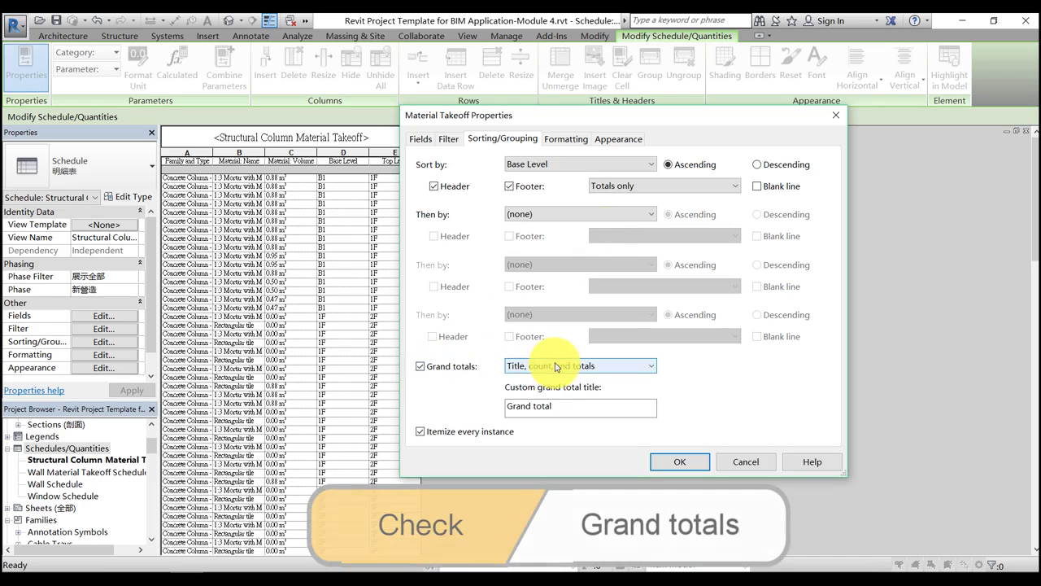
pyautogui.click(618, 367)
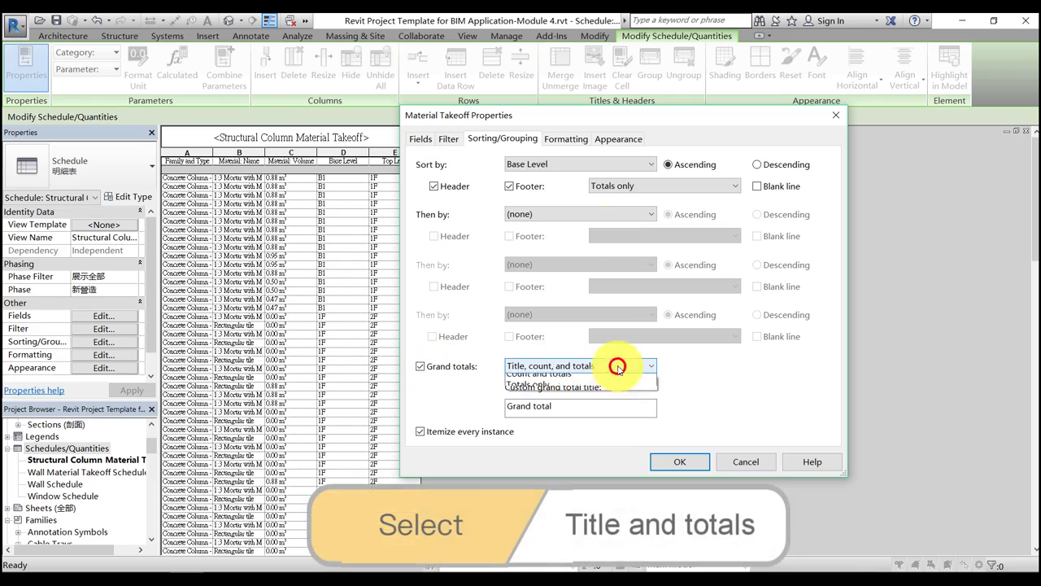
pyautogui.click(611, 386)
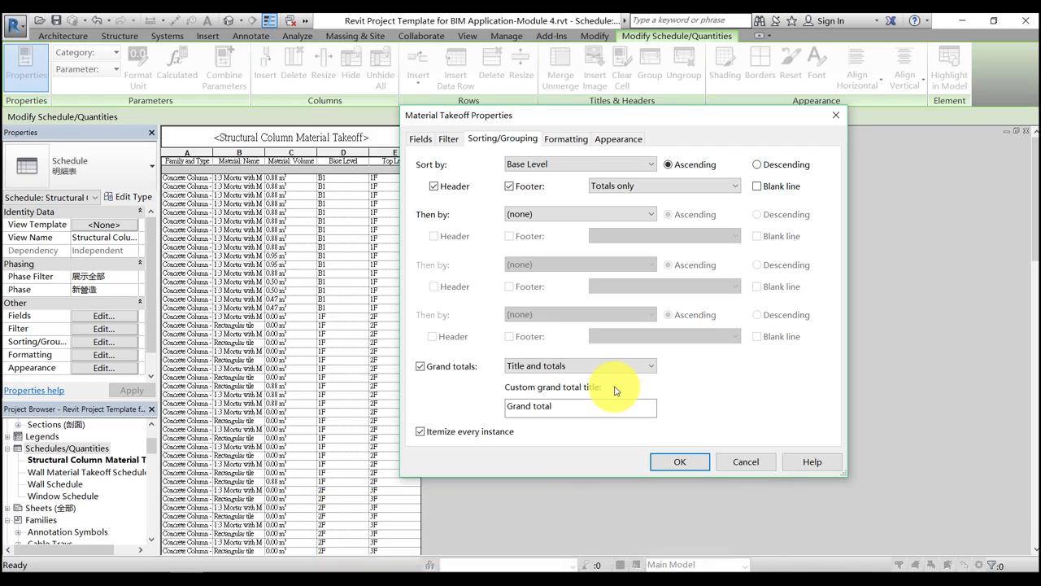
pyautogui.click(613, 408)
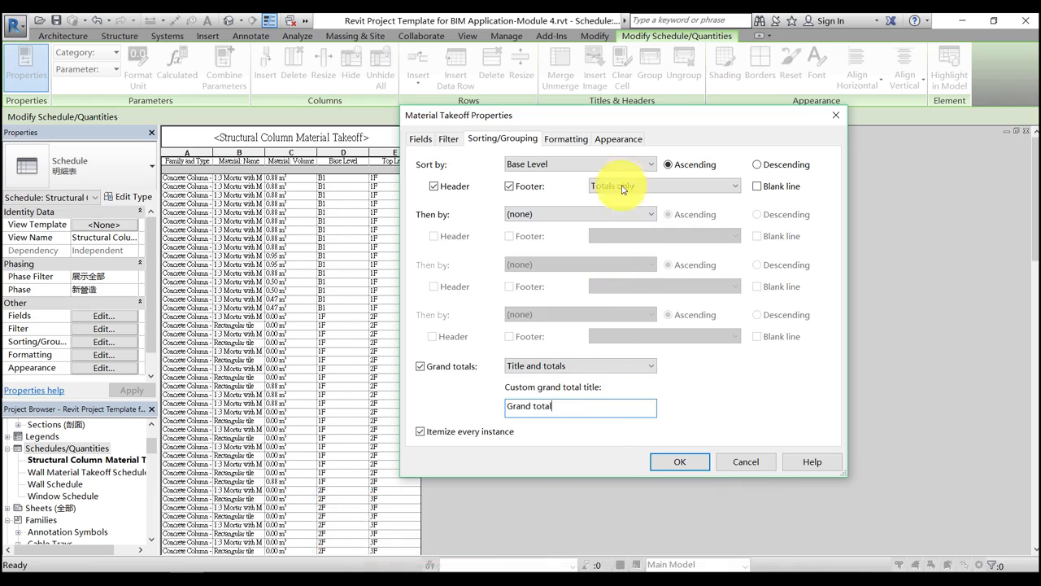
# Format the Material: Volume field with Calculate totals and apply the takeoff properties.
pyautogui.click(584, 144)
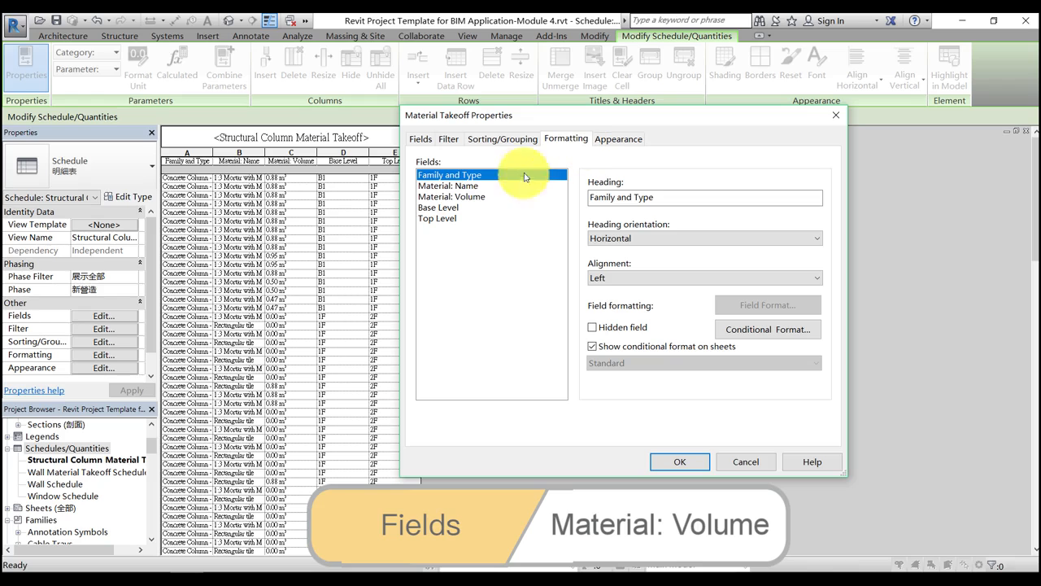
pyautogui.click(480, 197)
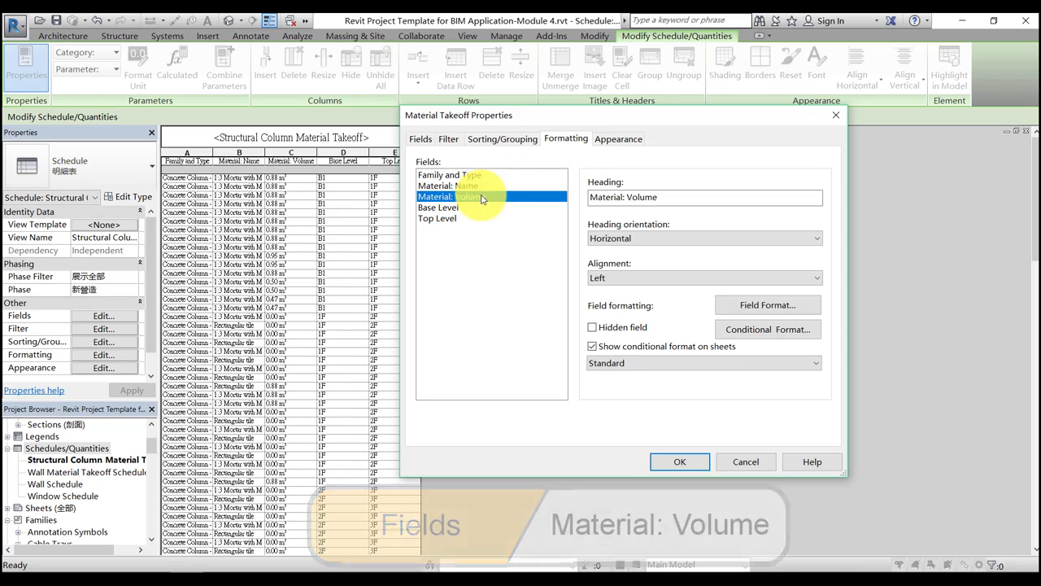
pyautogui.click(705, 364)
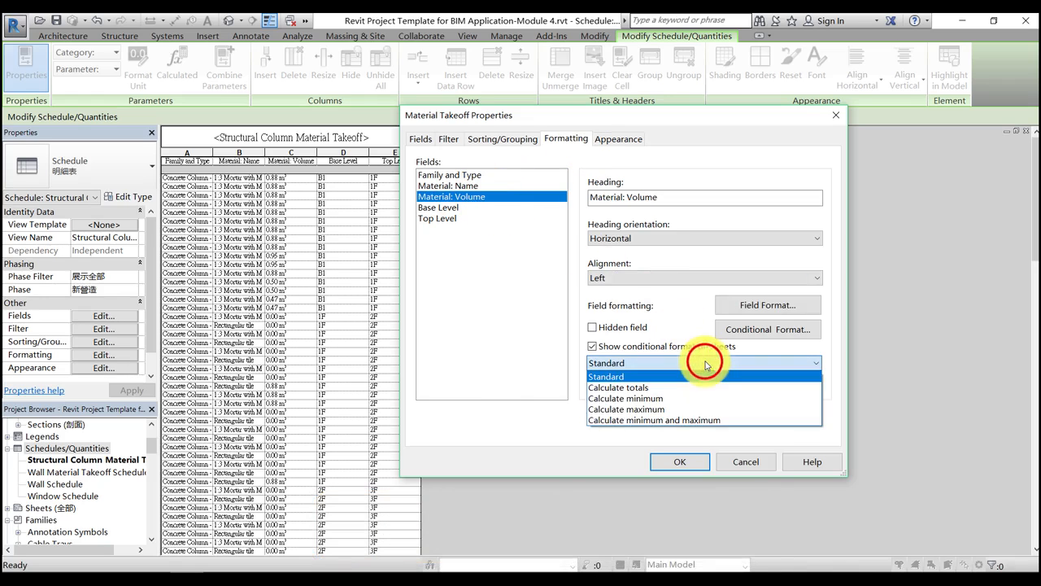
pyautogui.click(695, 388)
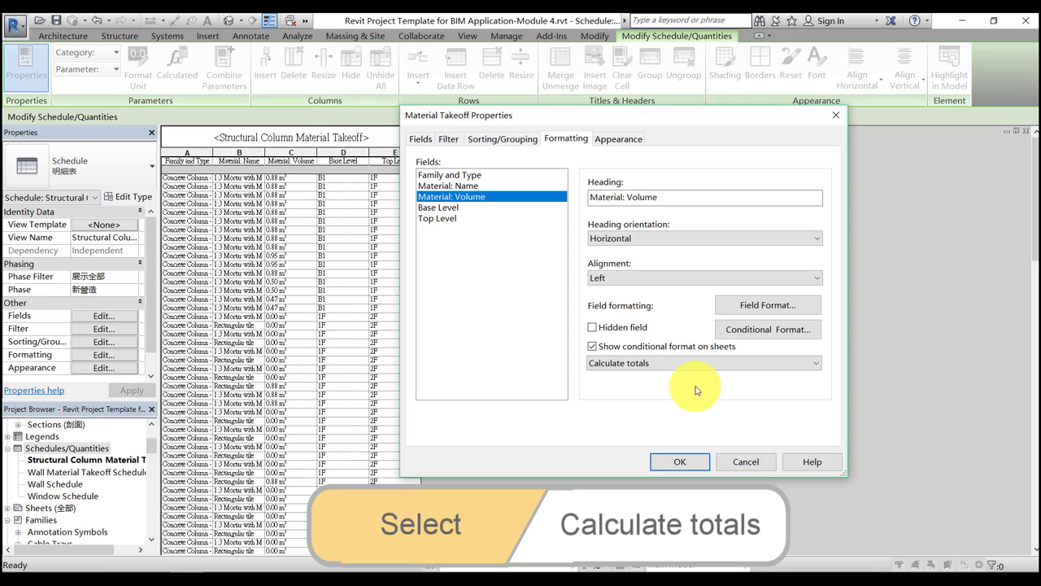
pyautogui.click(668, 460)
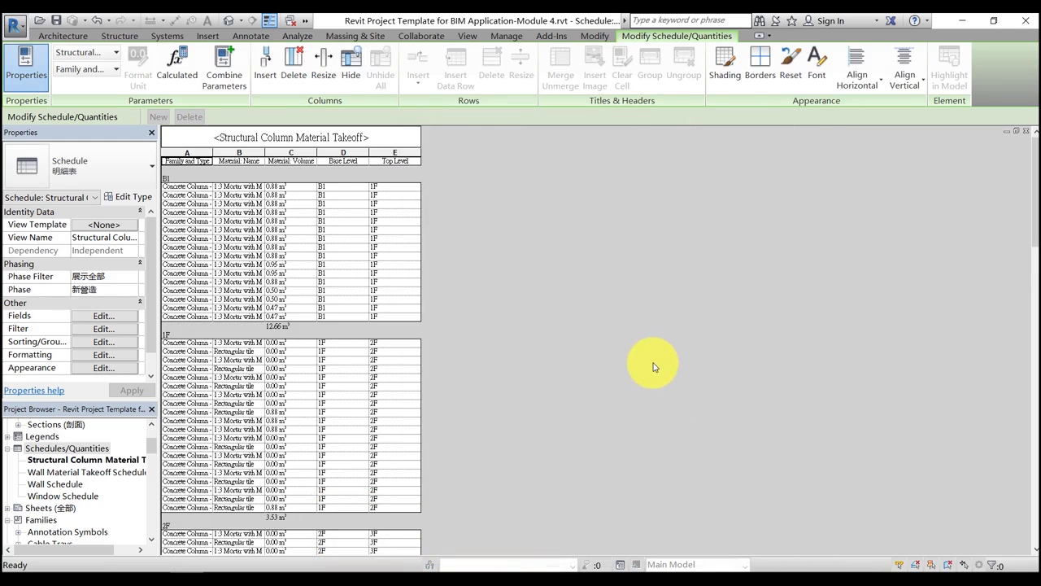
# Review the structural column takeoff from base level B1 through P3, checking each level's volume subtotal and the grand total.
pyautogui.scroll(-2, 654, 366)
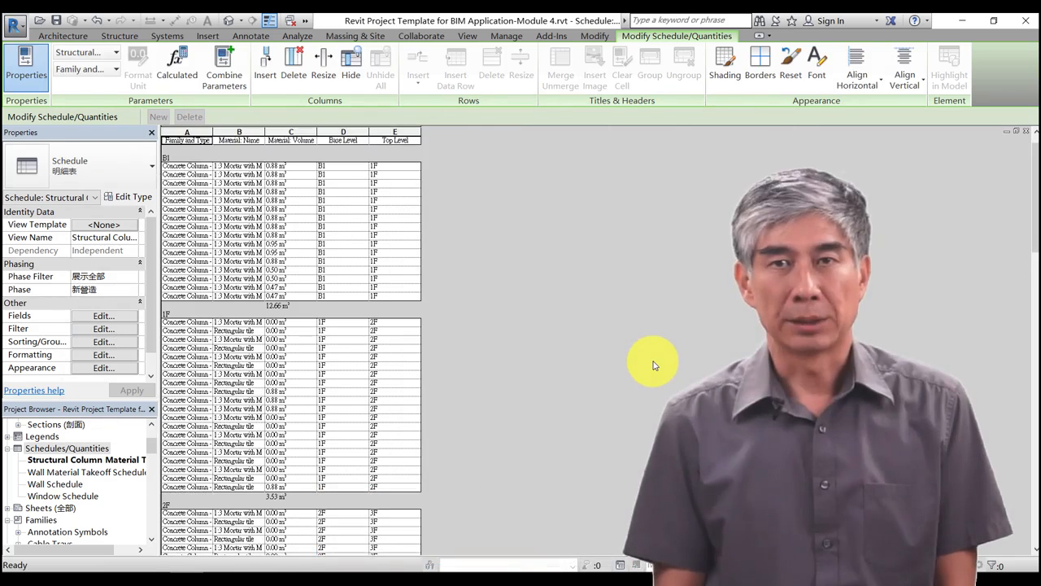
pyautogui.scroll(-5, 654, 367)
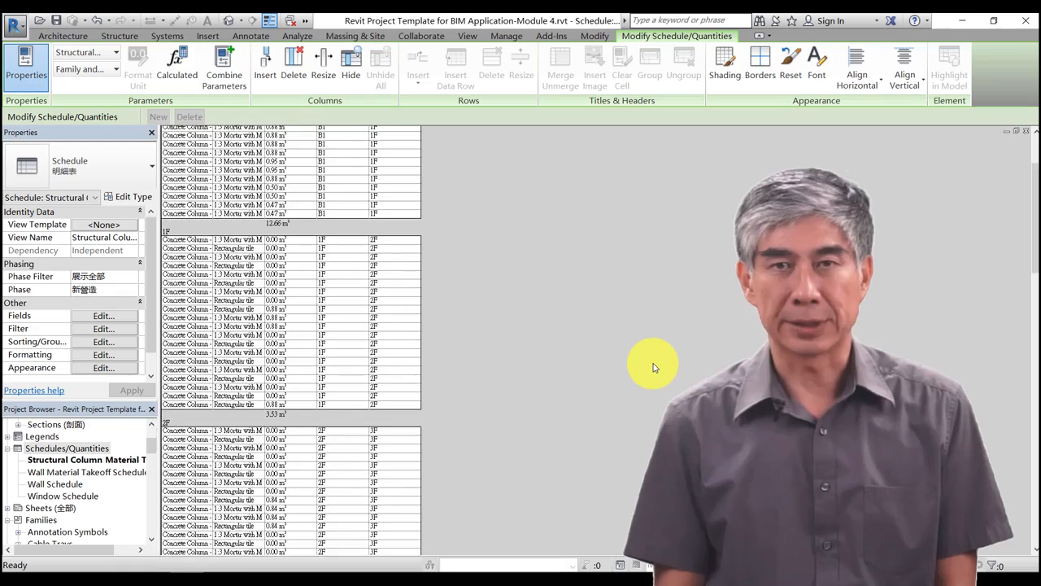
pyautogui.scroll(-8, 653, 368)
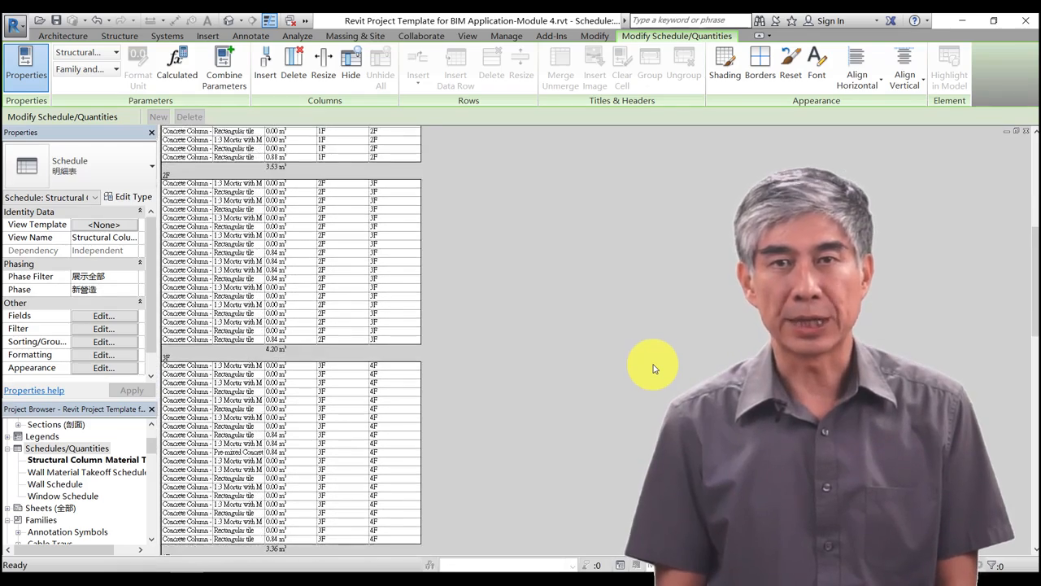
pyautogui.scroll(-12, 655, 370)
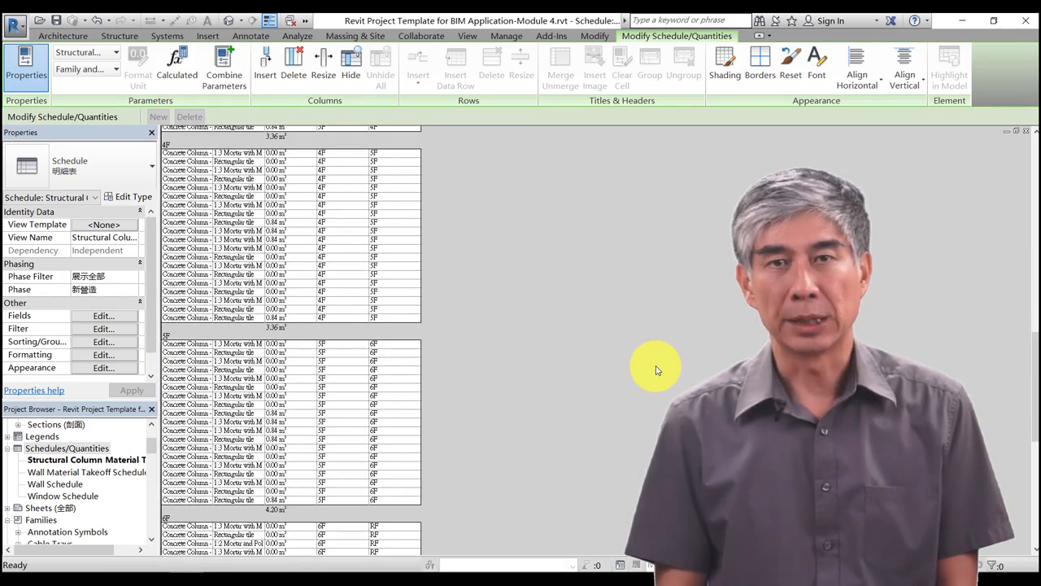
pyautogui.scroll(-2, 658, 370)
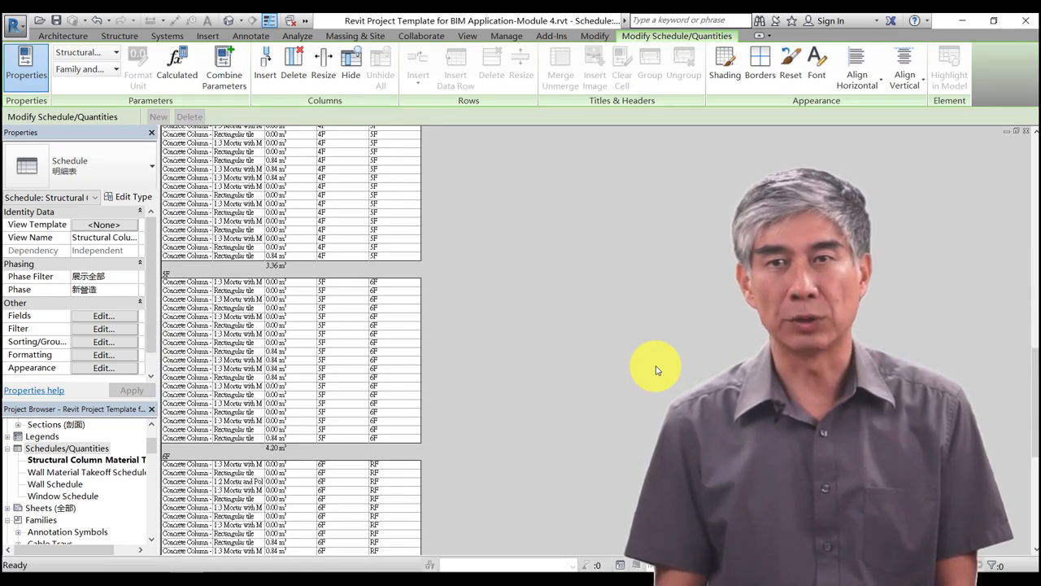
pyautogui.scroll(-2, 658, 370)
pyautogui.scroll(-2, 624, 372)
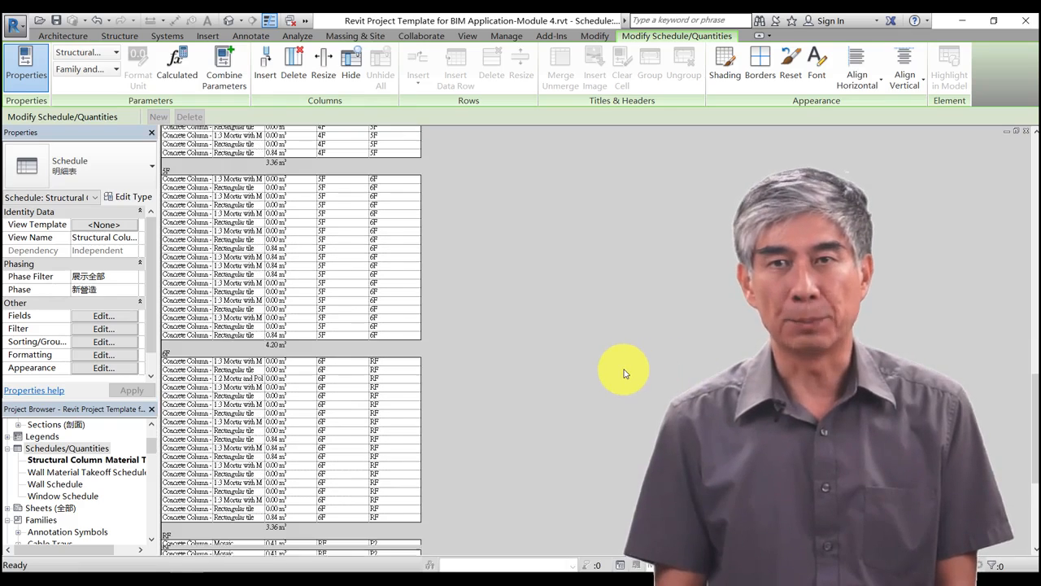
pyautogui.scroll(-6, 623, 373)
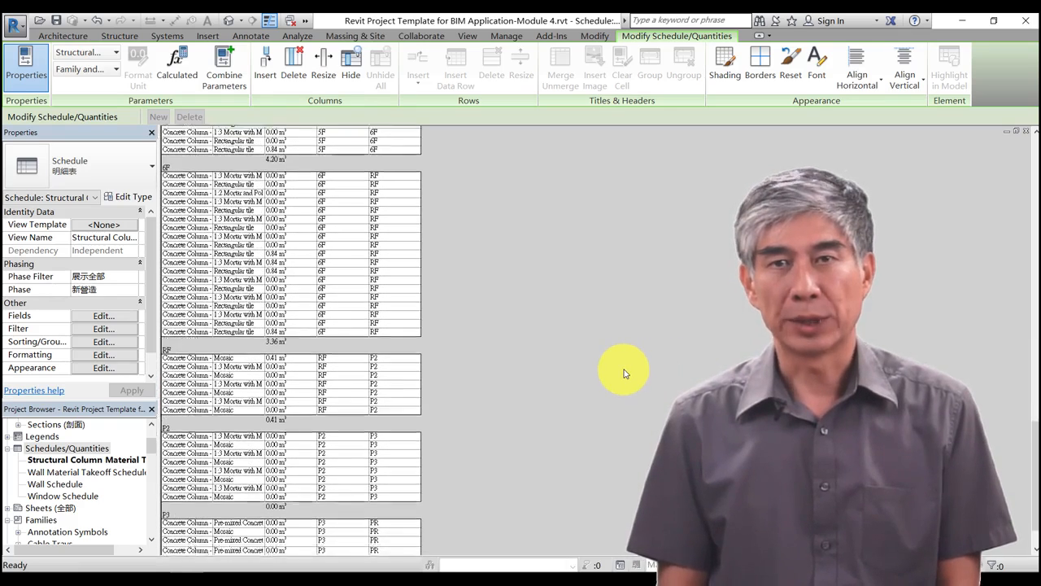
pyautogui.scroll(-1, 624, 373)
pyautogui.scroll(-1, 624, 376)
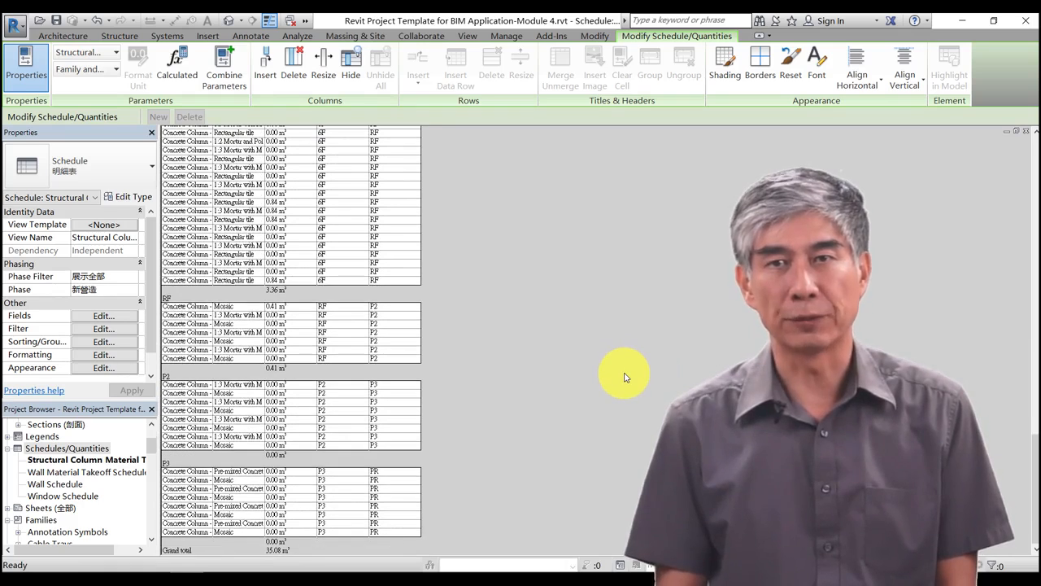